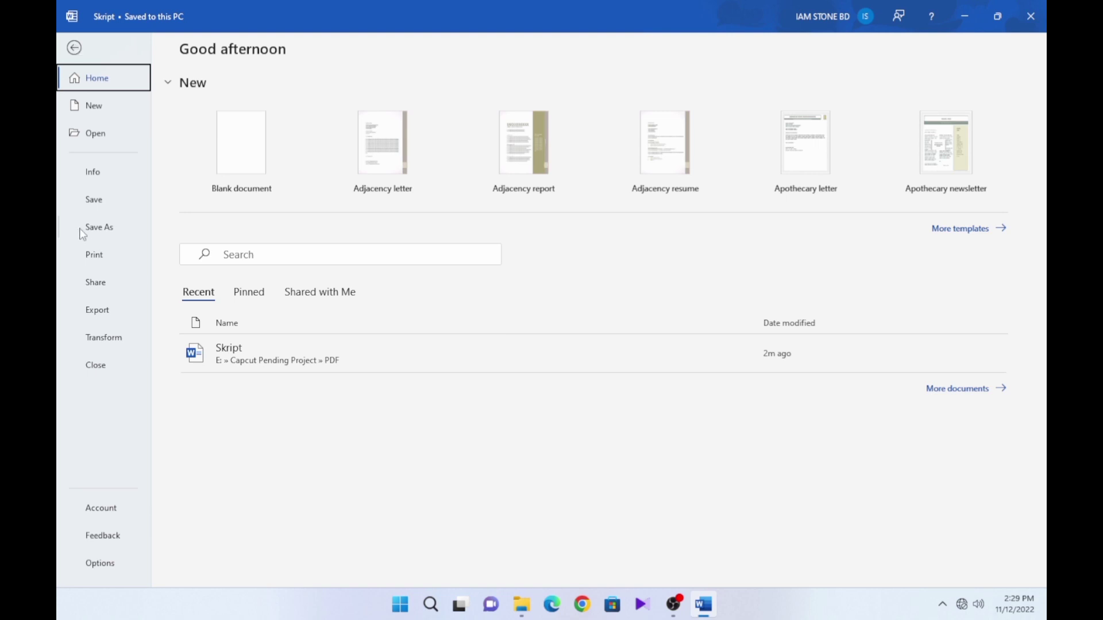
Begin saving a copy of the Skript document, choosing the Desktop as the destination folder
click(102, 229)
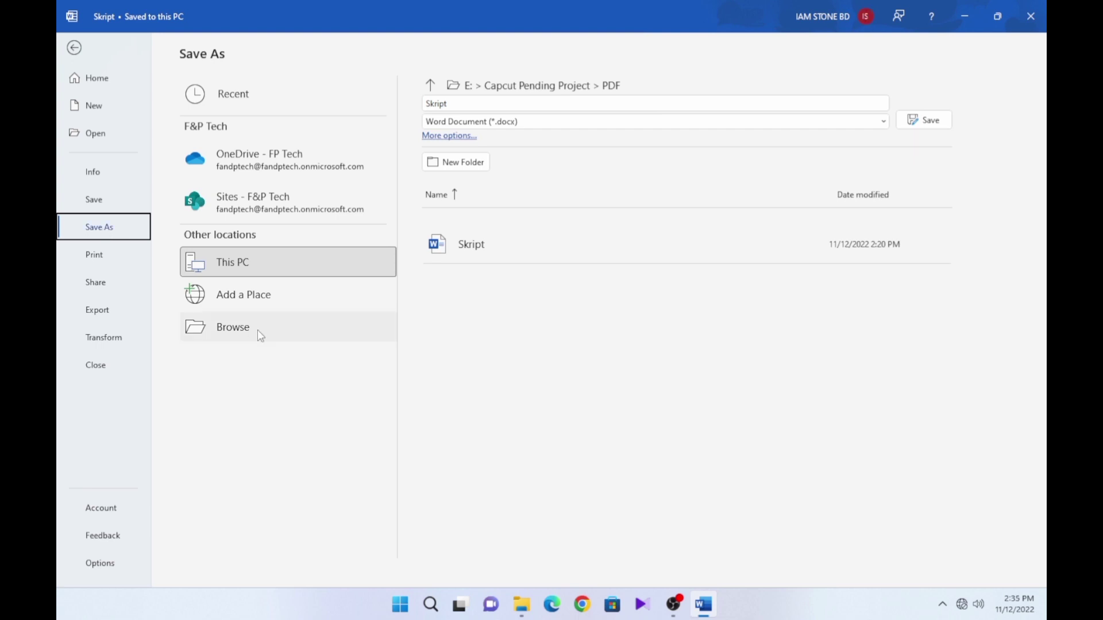
click(258, 331)
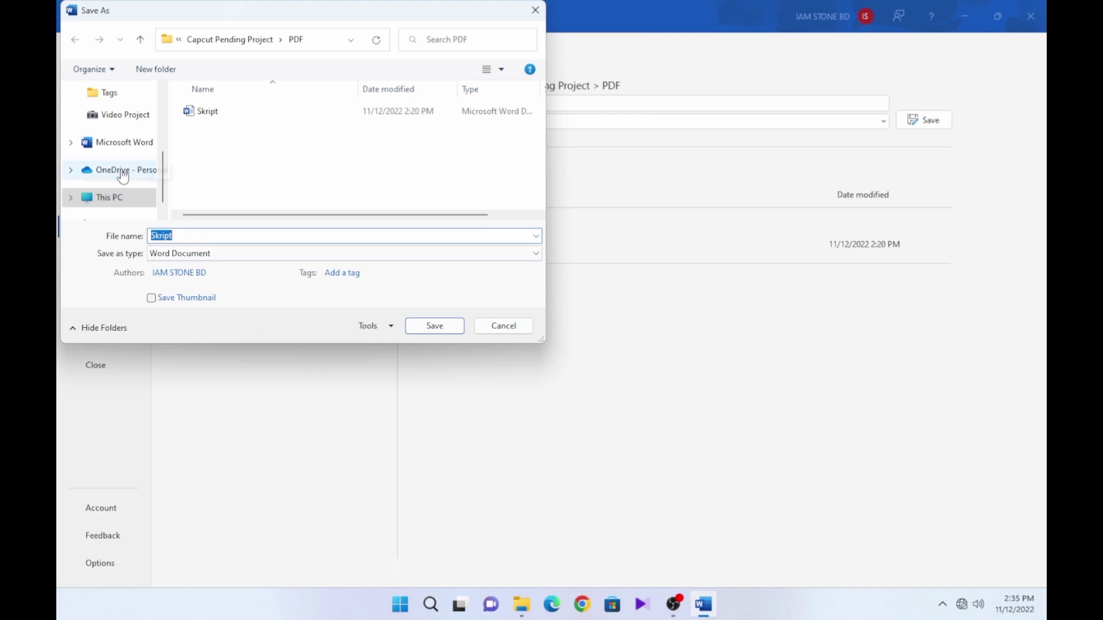
scroll(118, 163, up, 1)
scroll(117, 161, up, 3)
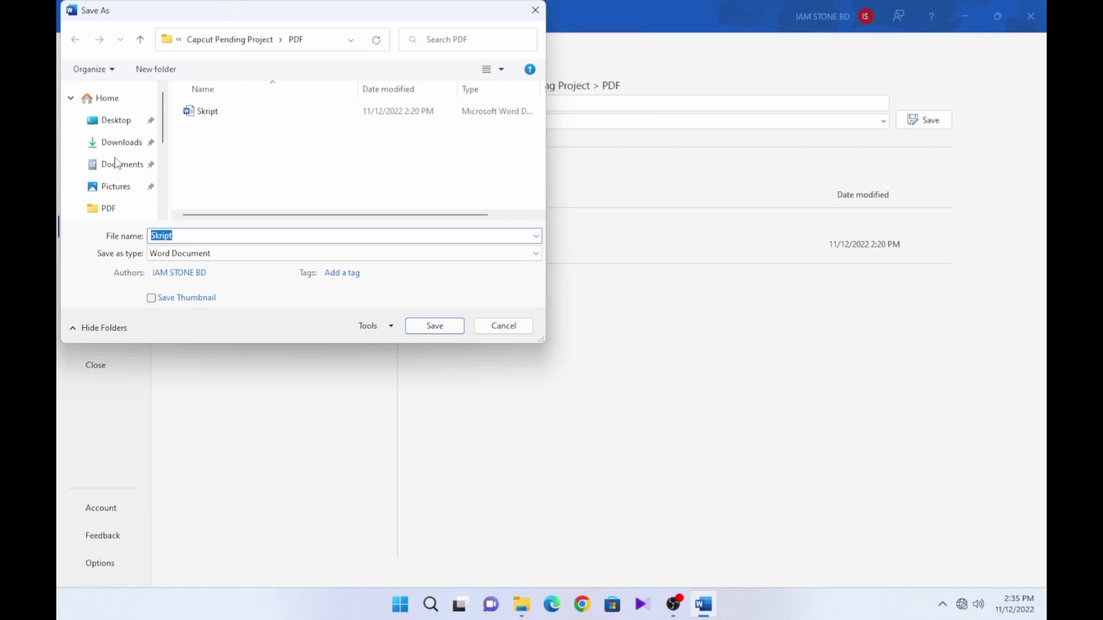
click(113, 123)
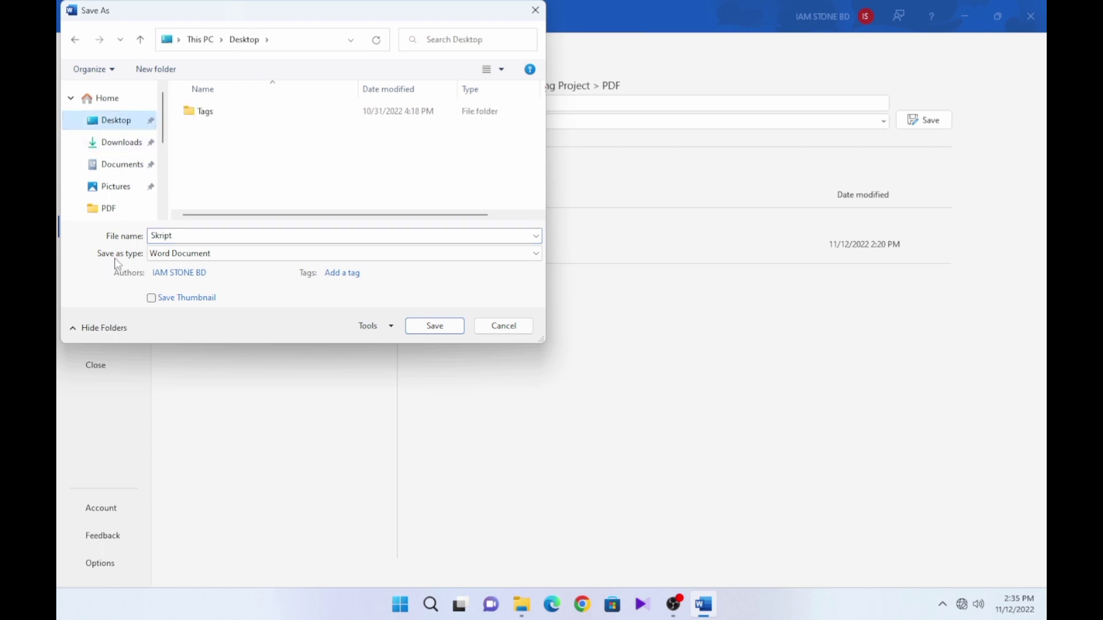
Save the document as a PDF named Skript and look through the published file
click(232, 255)
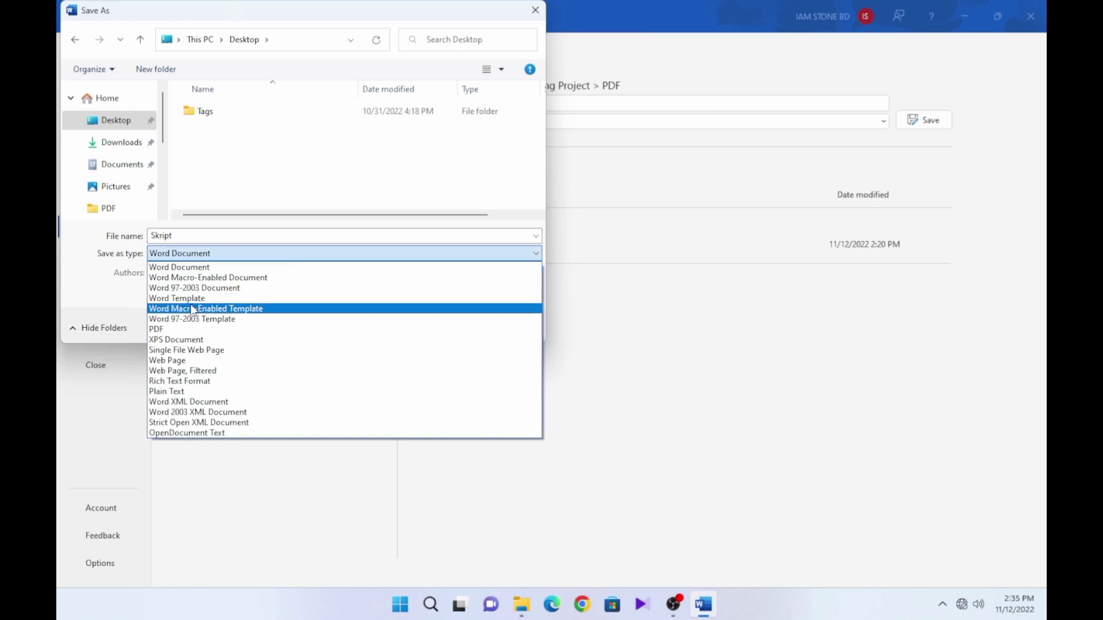
click(175, 330)
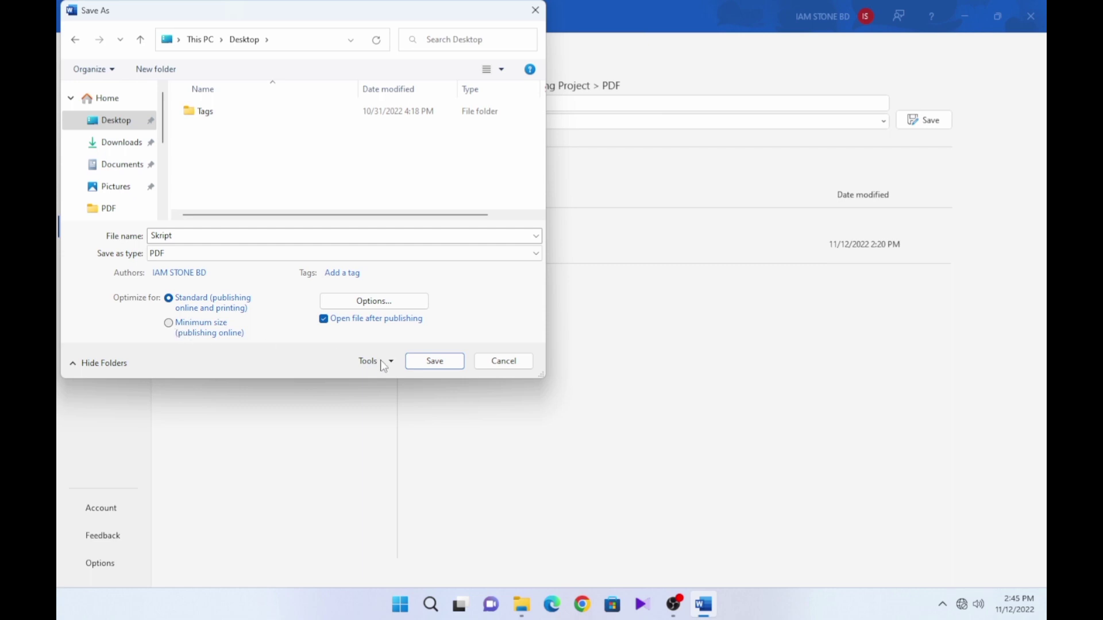
click(435, 362)
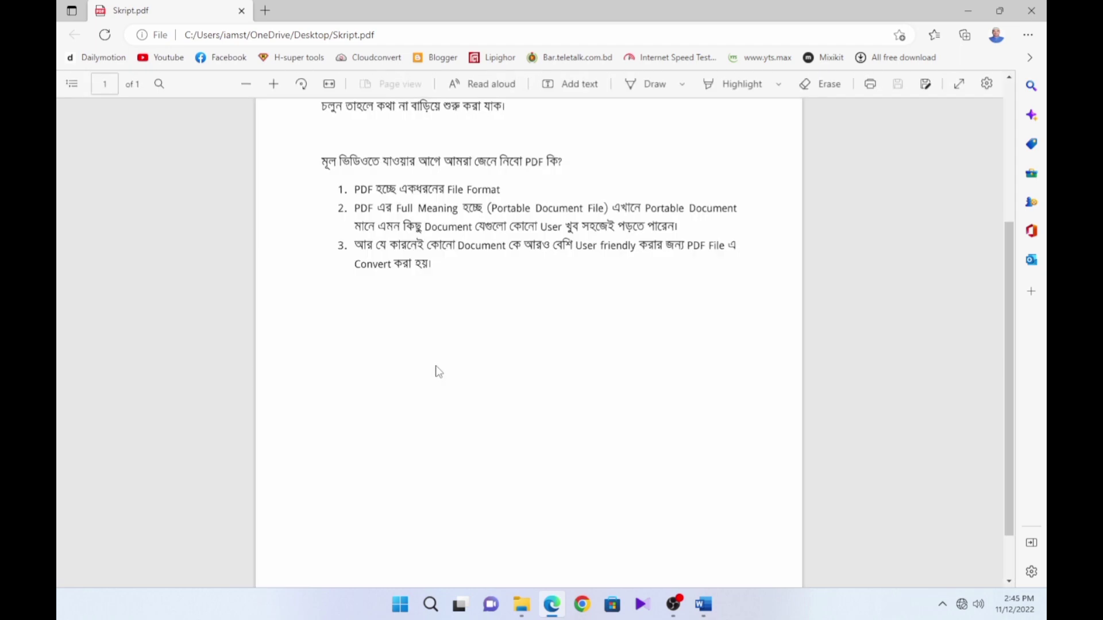
scroll(436, 367, up, 5)
scroll(528, 345, down, 2)
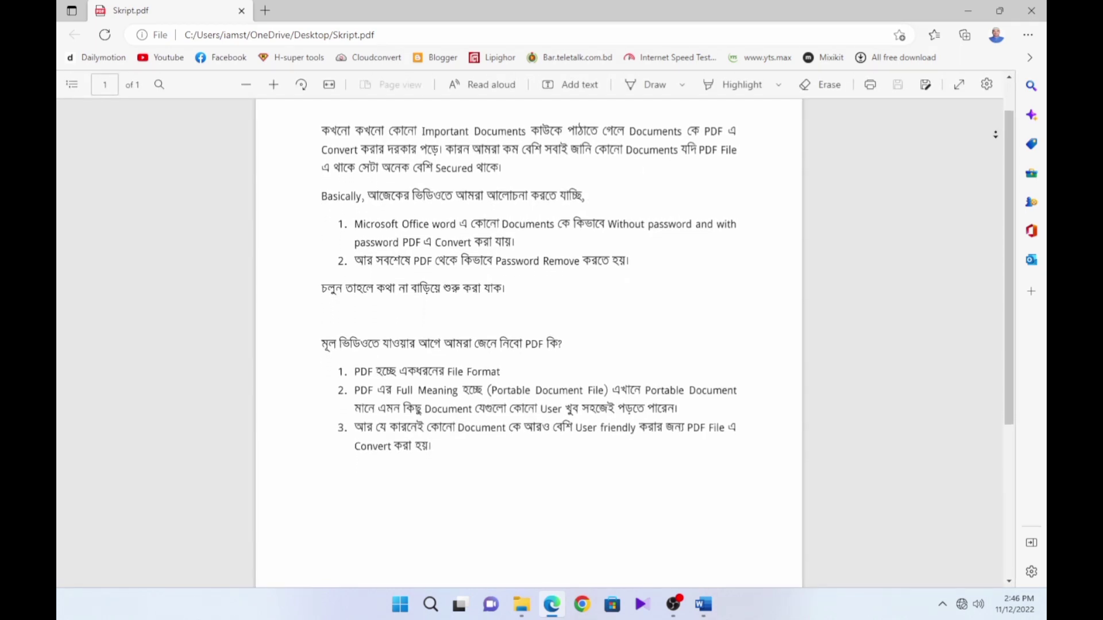
scroll(528, 345, down, 3)
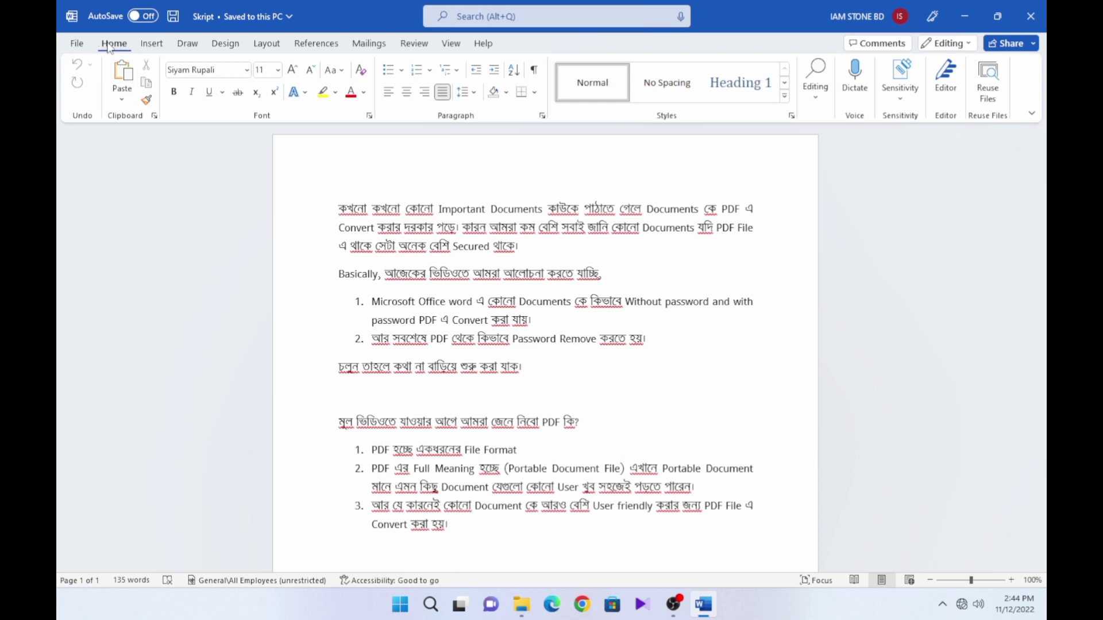
Start another save of the Word document, again with the Desktop as the destination
click(77, 44)
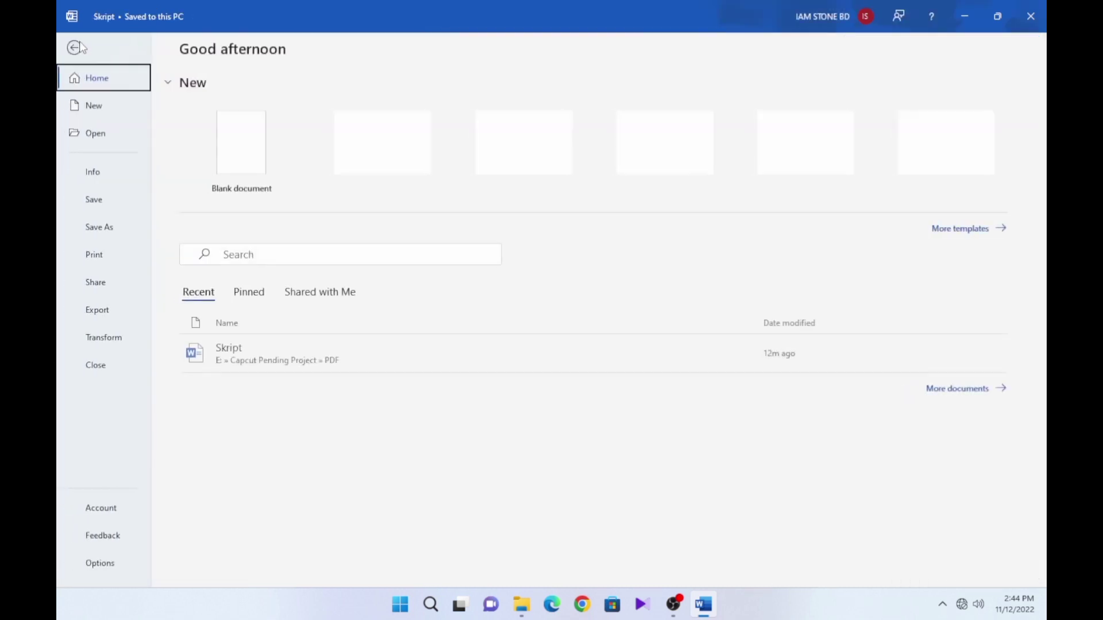
click(108, 229)
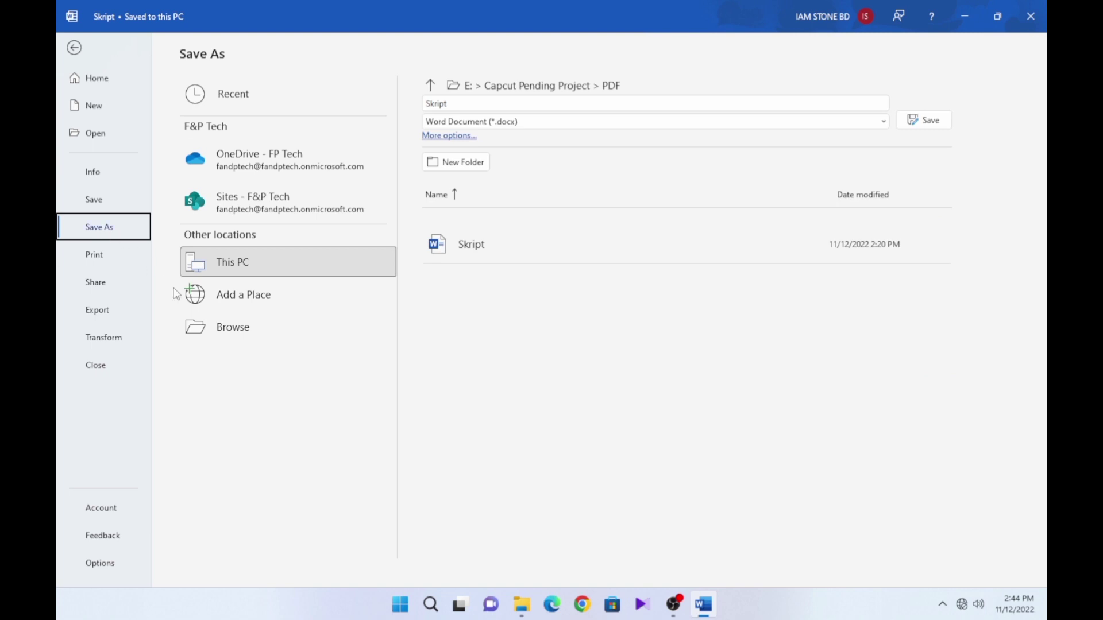
click(255, 328)
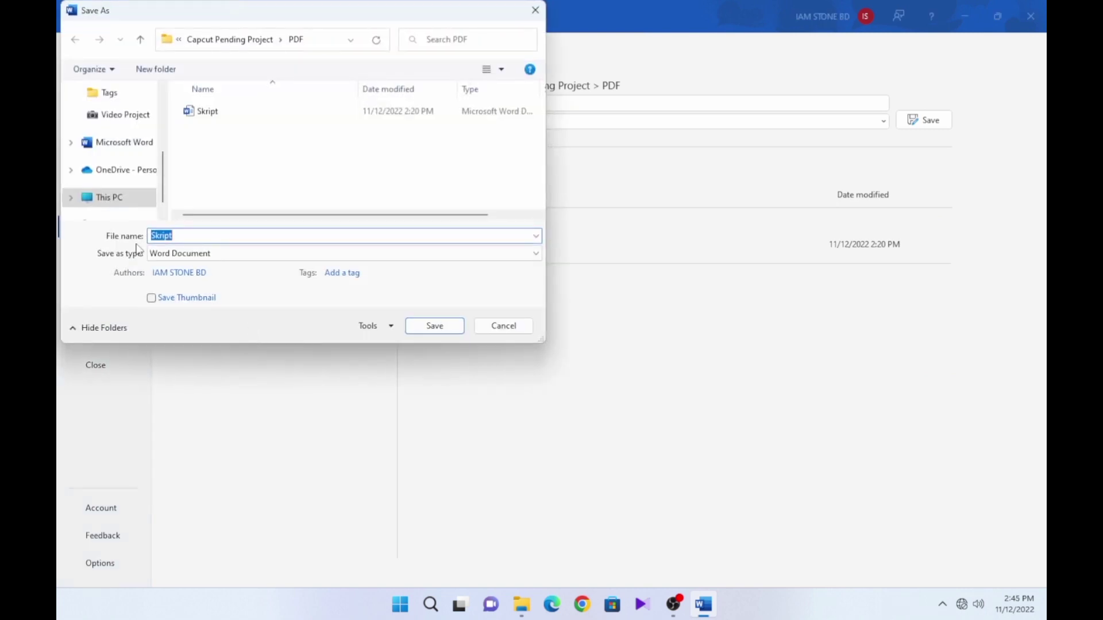
scroll(115, 178, up, 5)
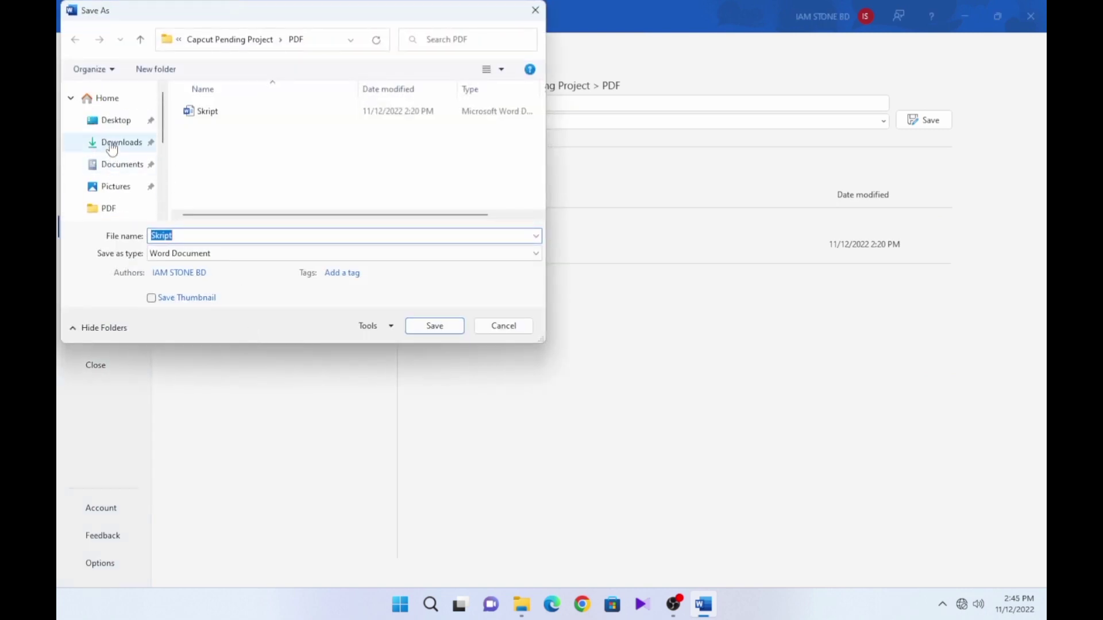
click(116, 129)
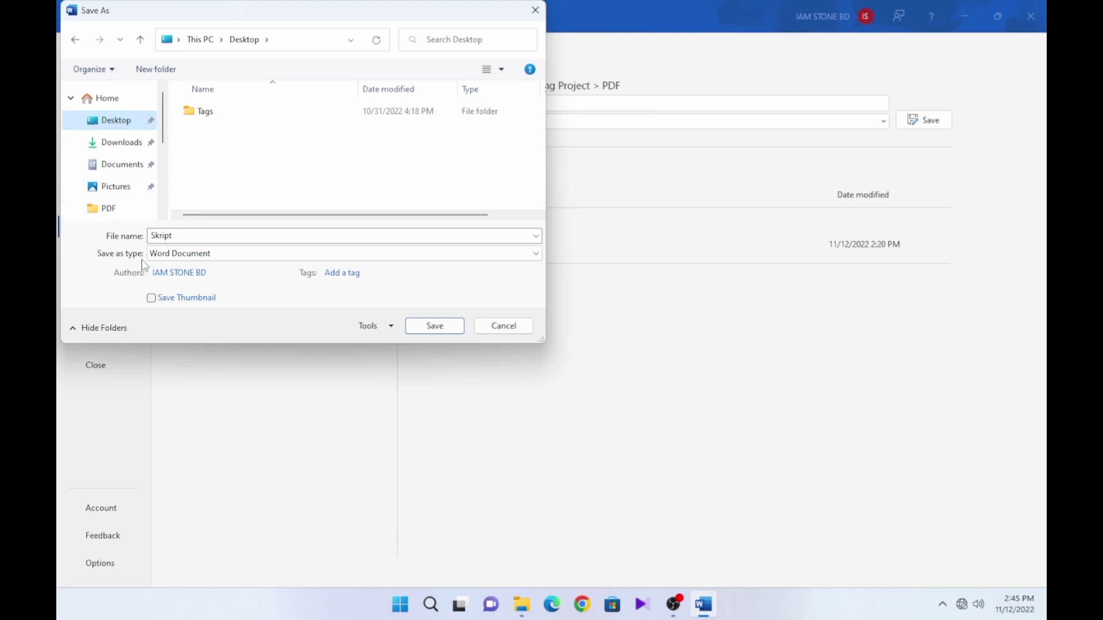
Set the file type to PDF and enable the option to encrypt the document with a password
click(237, 254)
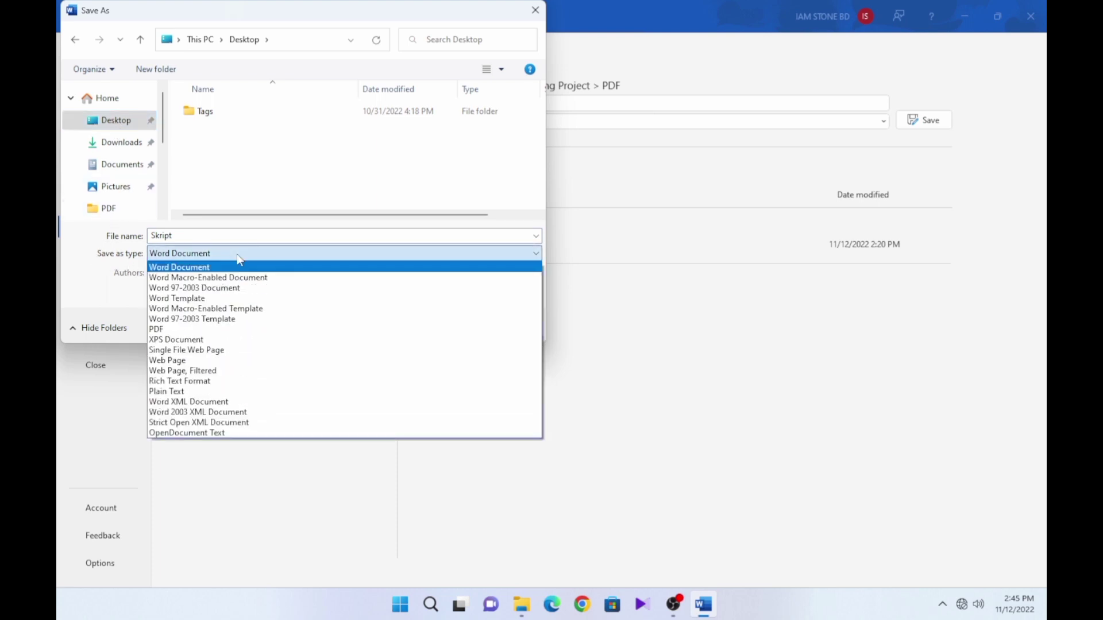
click(179, 329)
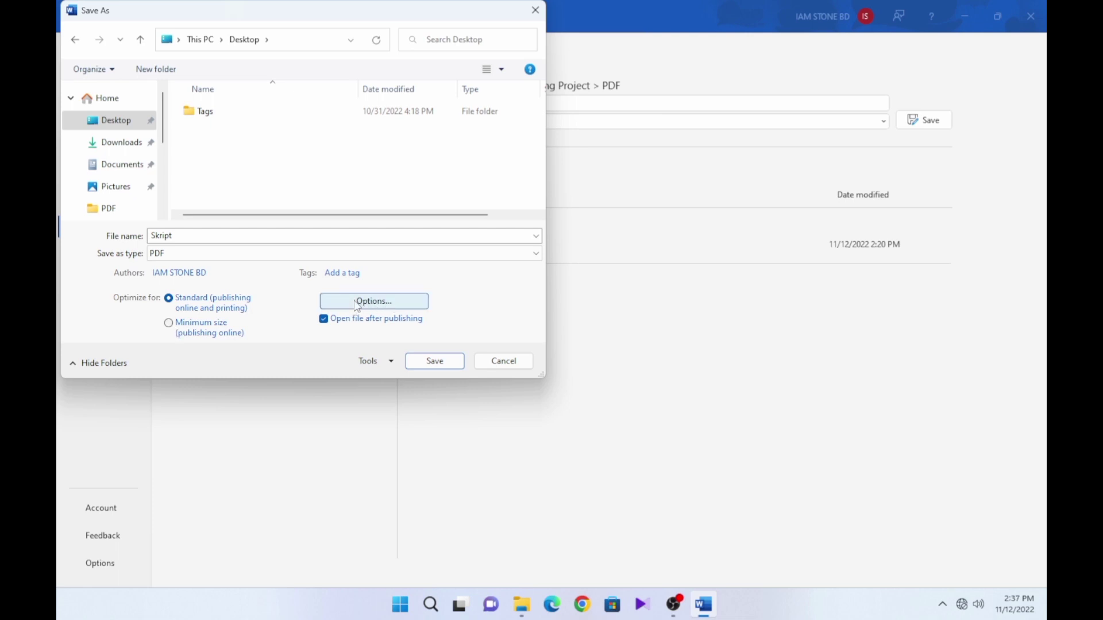
click(392, 301)
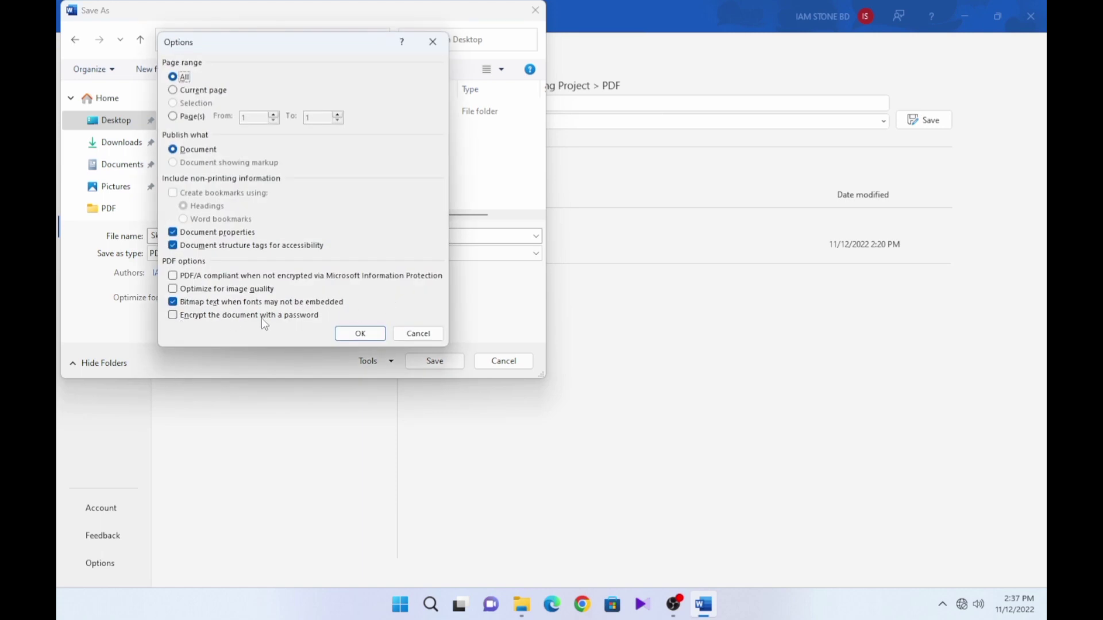
click(172, 315)
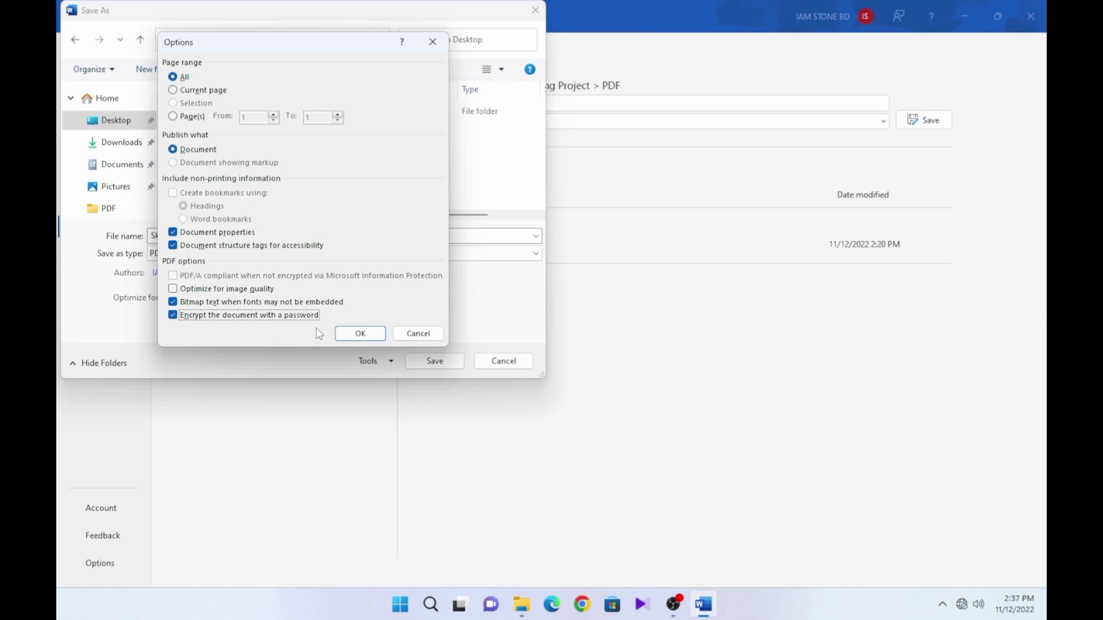
click(360, 334)
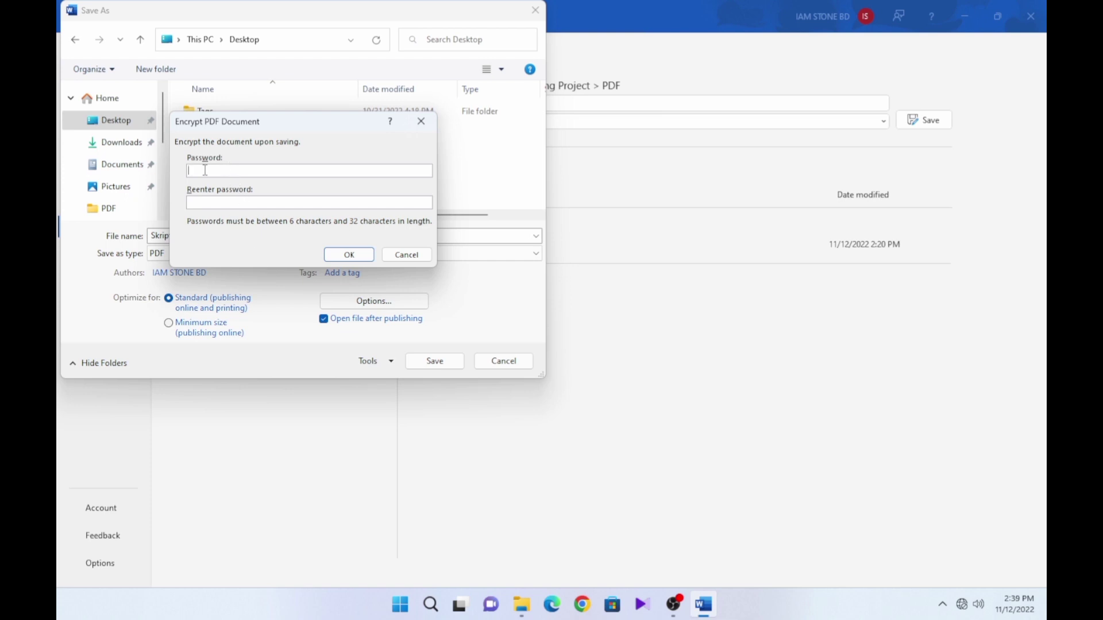
Enter and re-enter the encryption password, then save the protected Skript PDF on the Desktop
text(******)
click(205, 203)
text(******)
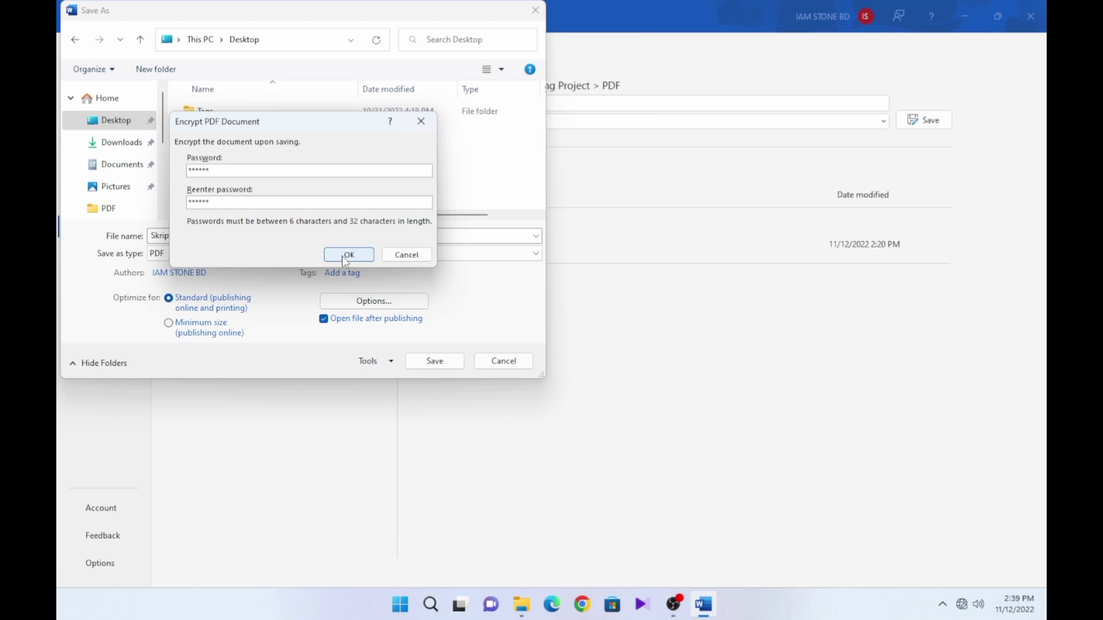
click(368, 258)
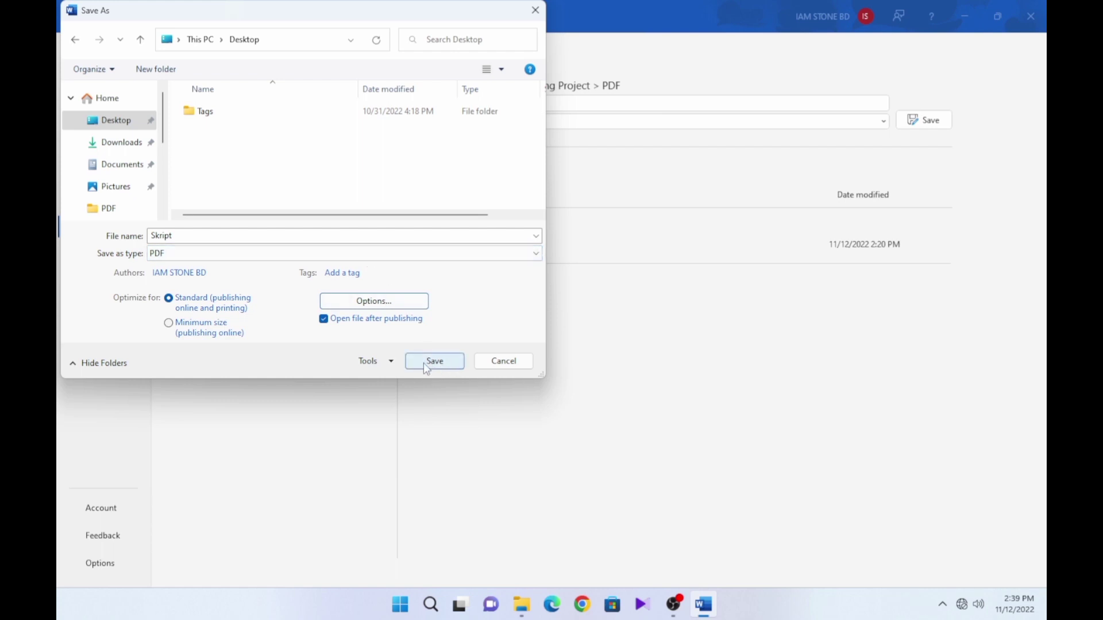
click(443, 366)
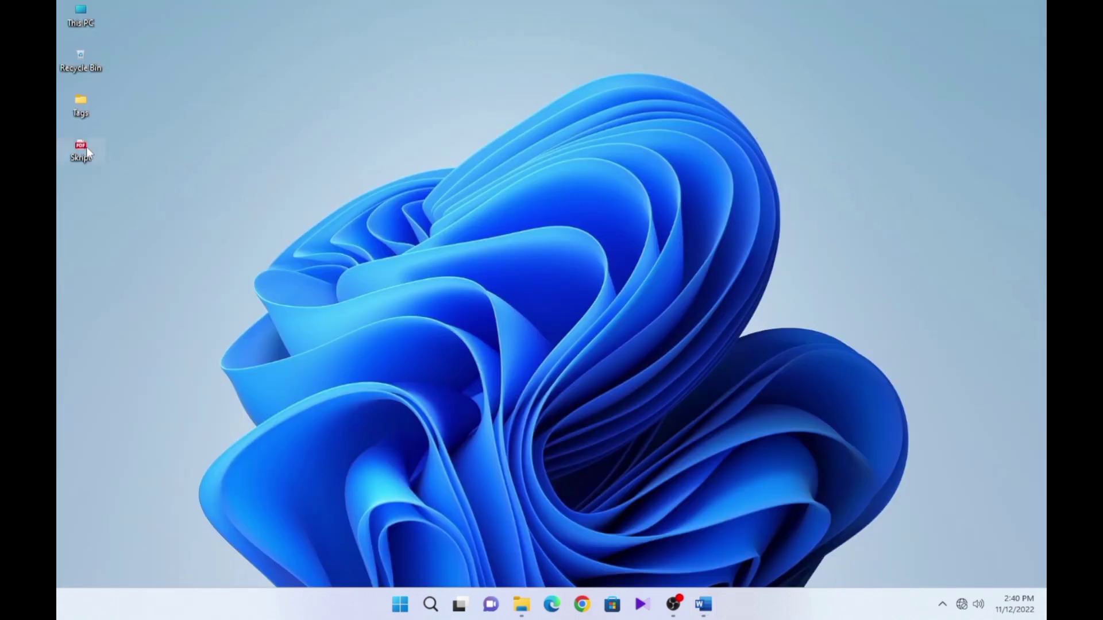
Open the Skript PDF from the desktop by entering its password and look through the page
double_click(85, 147)
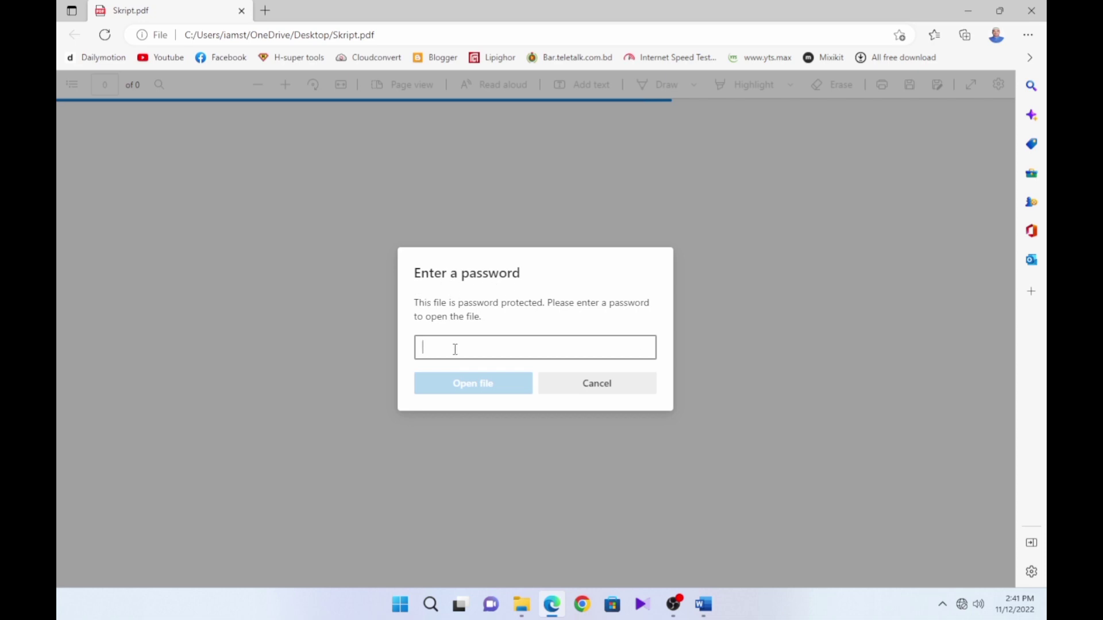
text(*****)
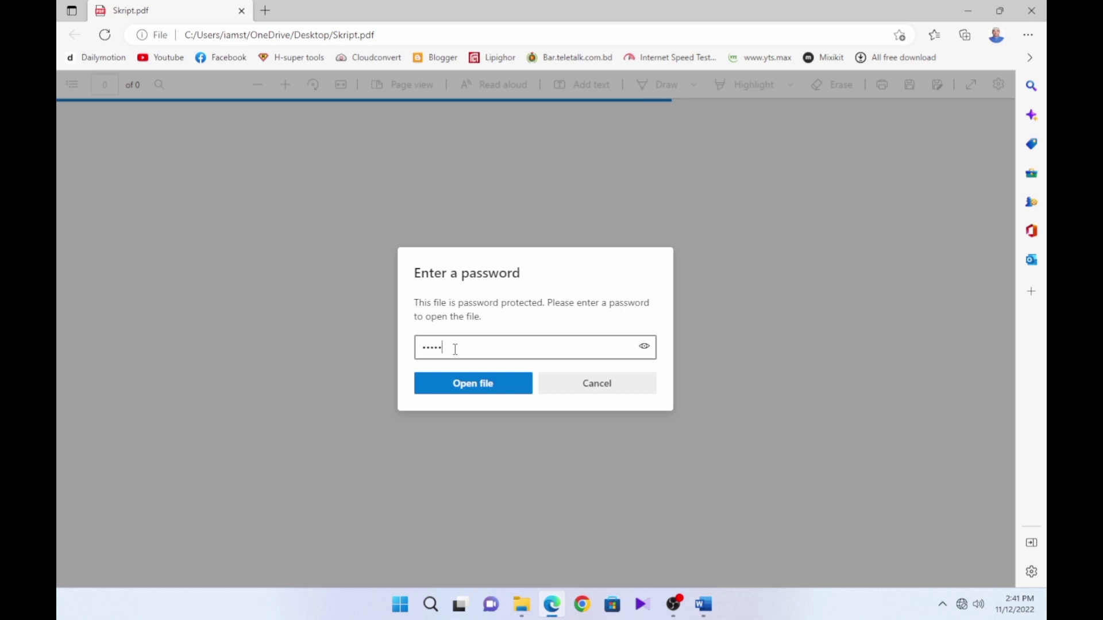
text(*)
click(507, 391)
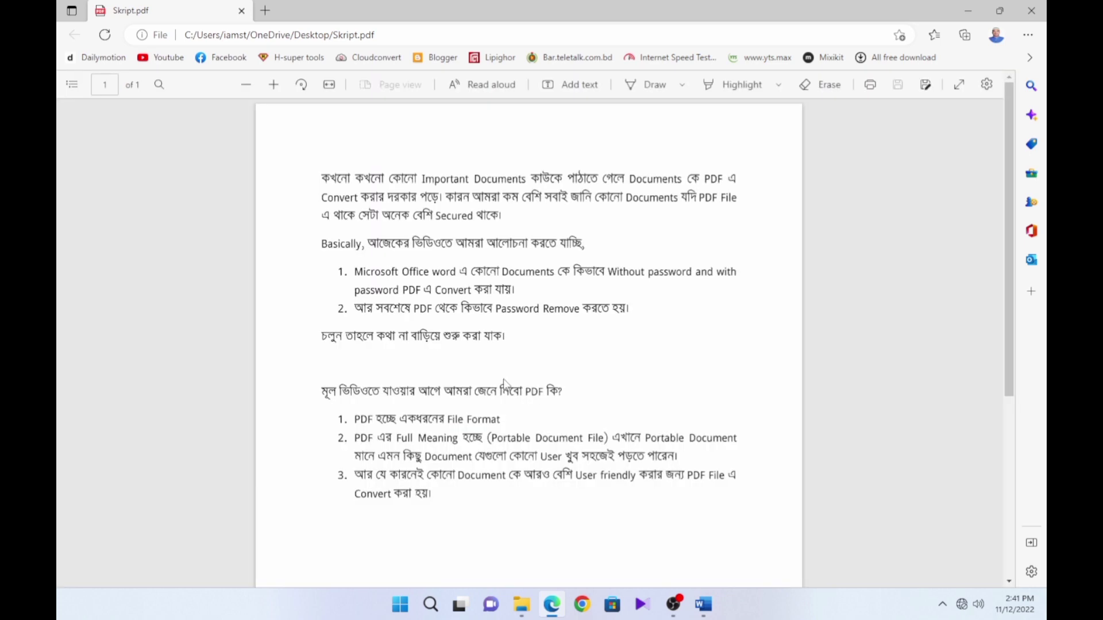
scroll(505, 384, down, 2)
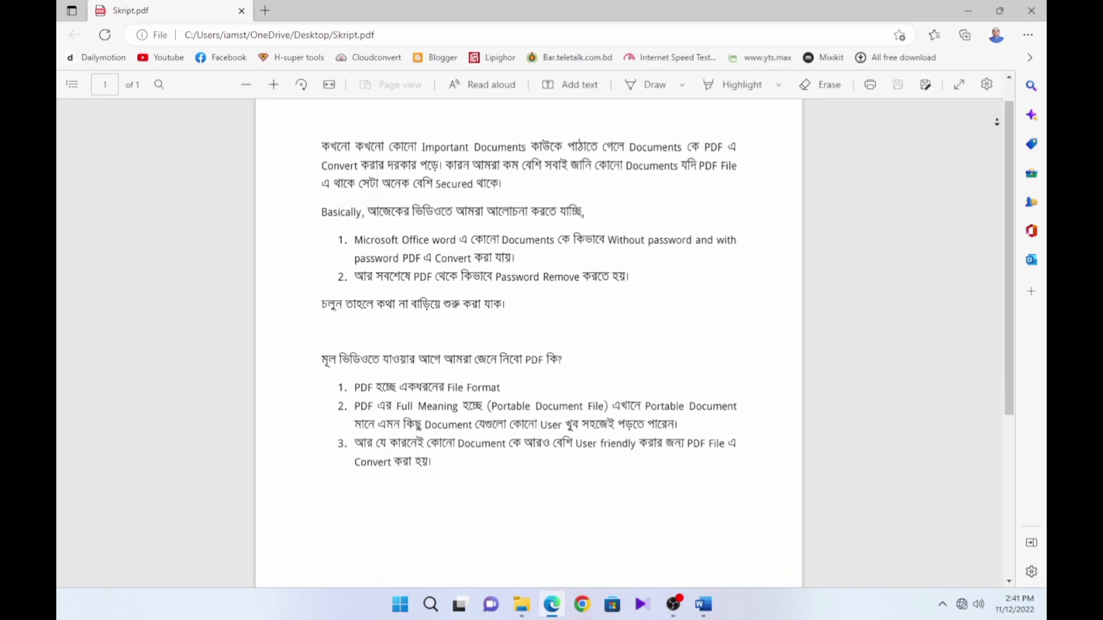
scroll(528, 344, down, 2)
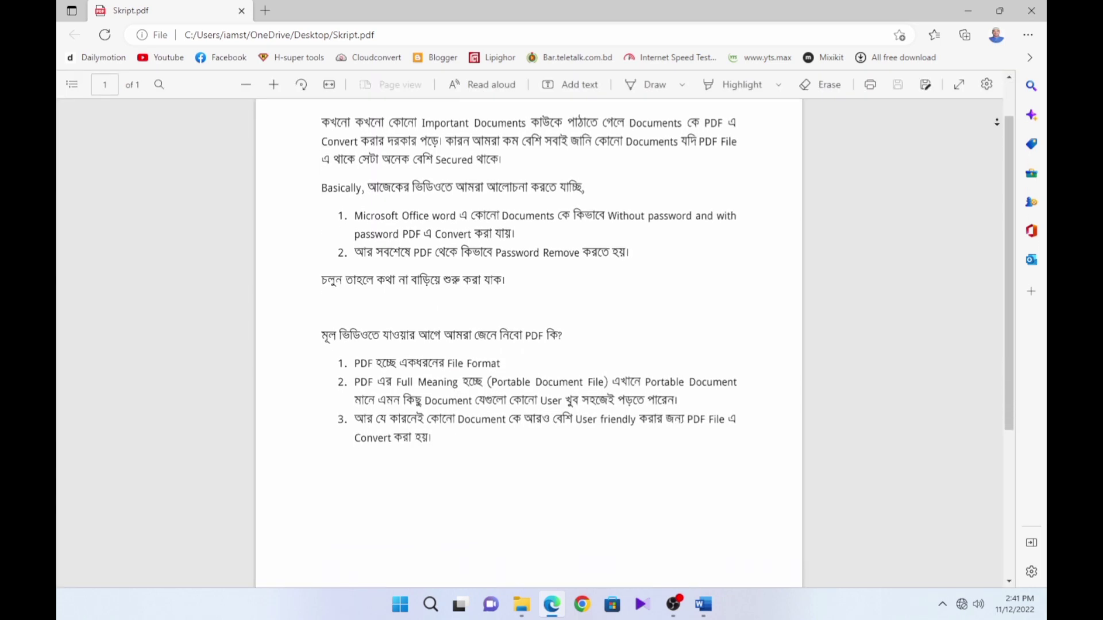
scroll(528, 345, down, 2)
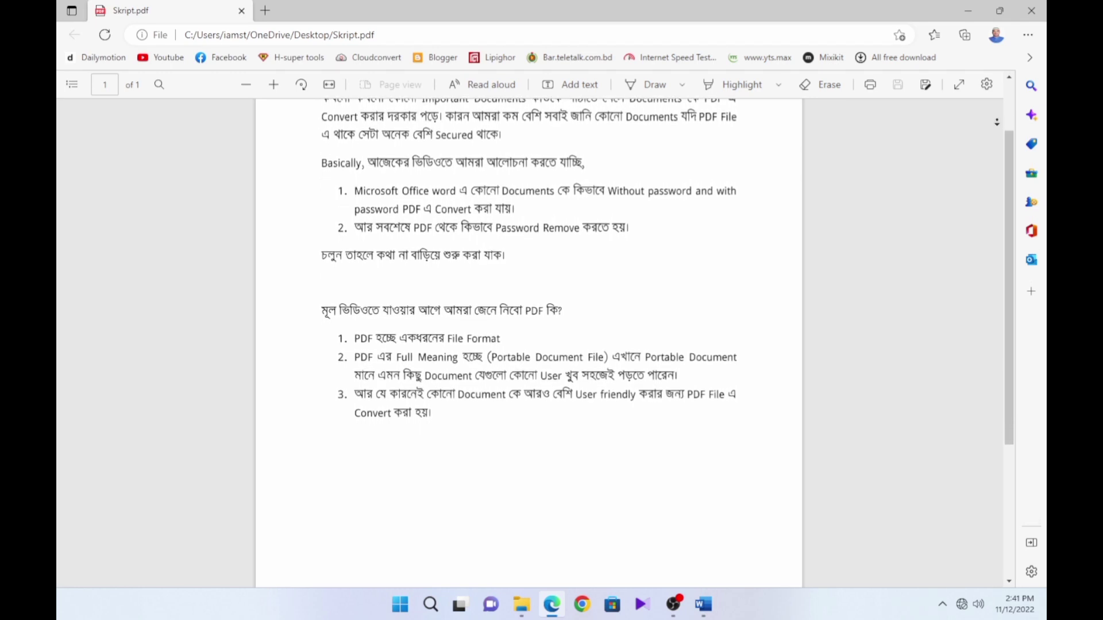
scroll(529, 344, down, 1)
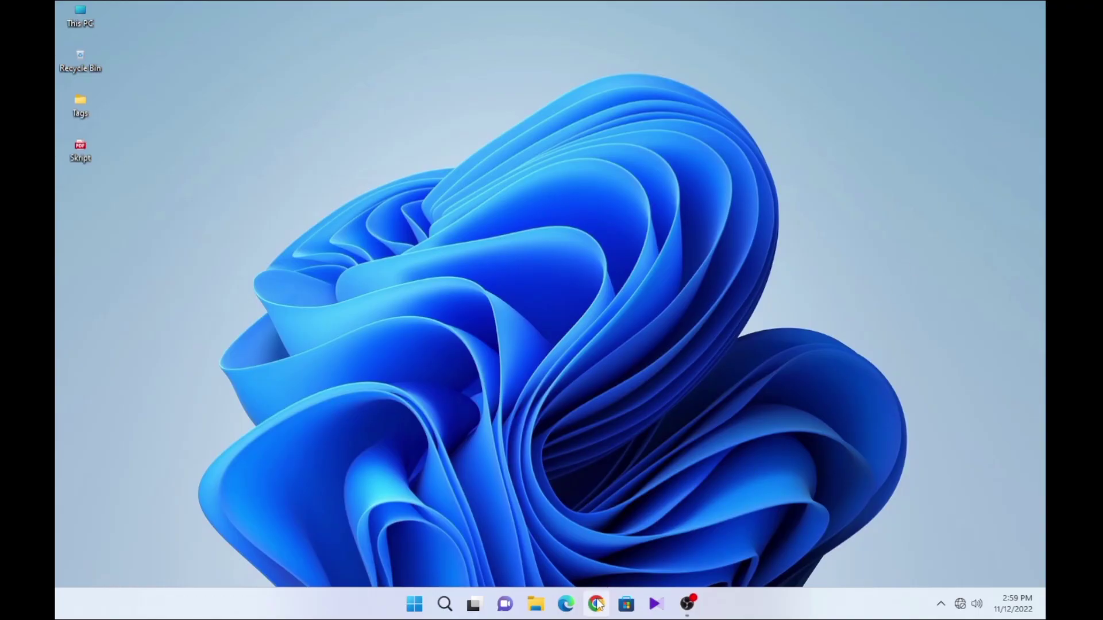
Open the desktop's Skript PDF in Chrome and unlock it by entering the document password
click(598, 604)
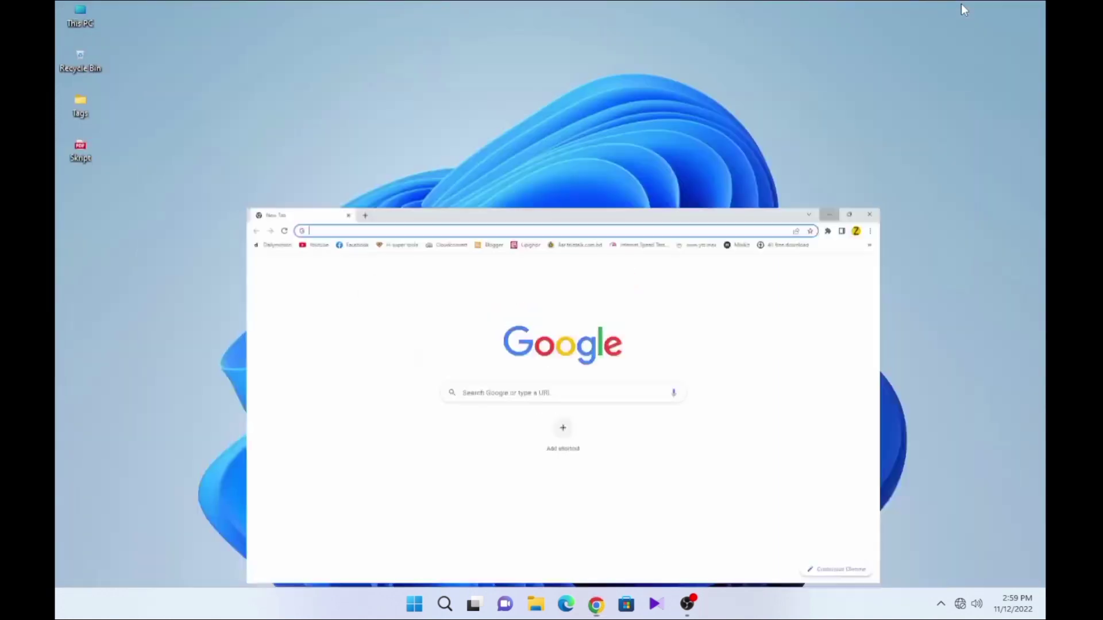
click(966, 10)
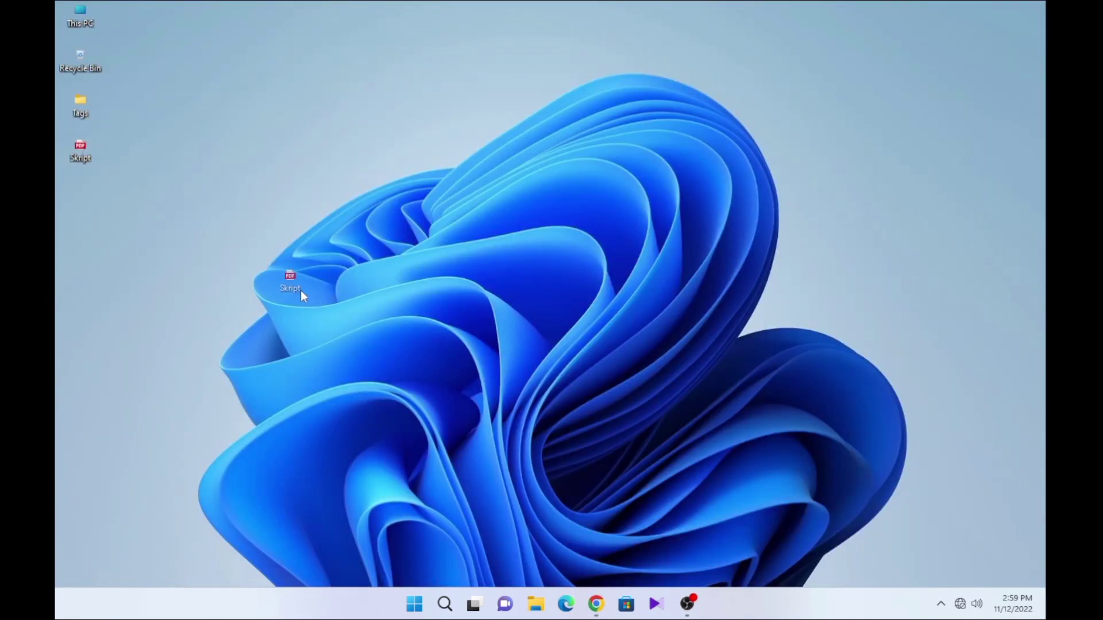
drag(549, 516, 383, 364)
text(••••)
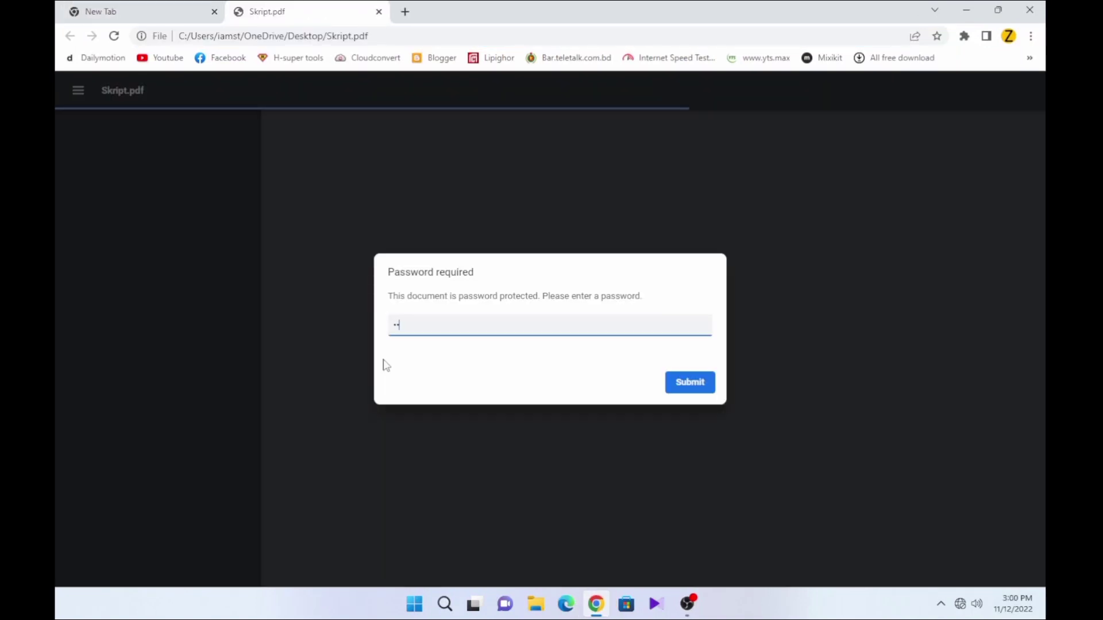
text(••)
click(695, 390)
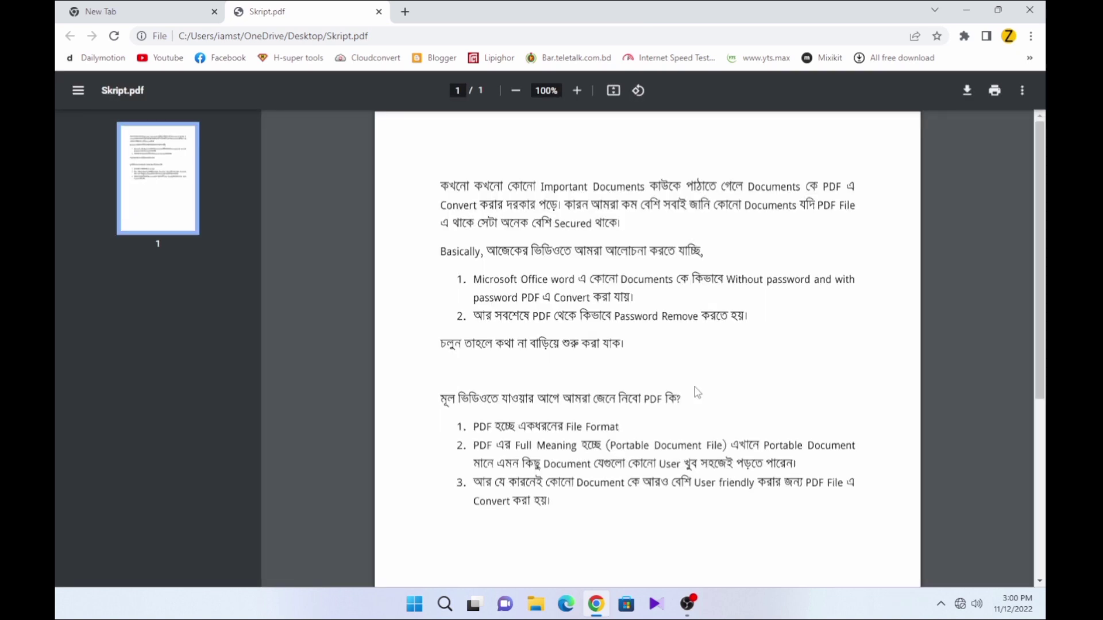
Print the unlocked Skript PDF with Save as PDF as the destination and proceed to saving it
click(999, 93)
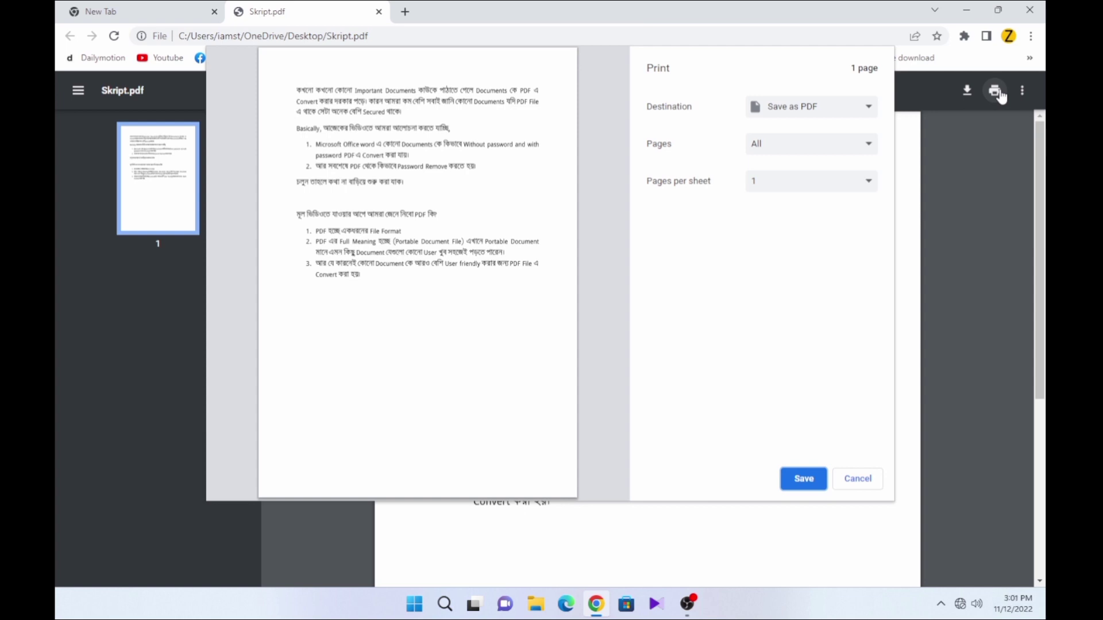
click(842, 117)
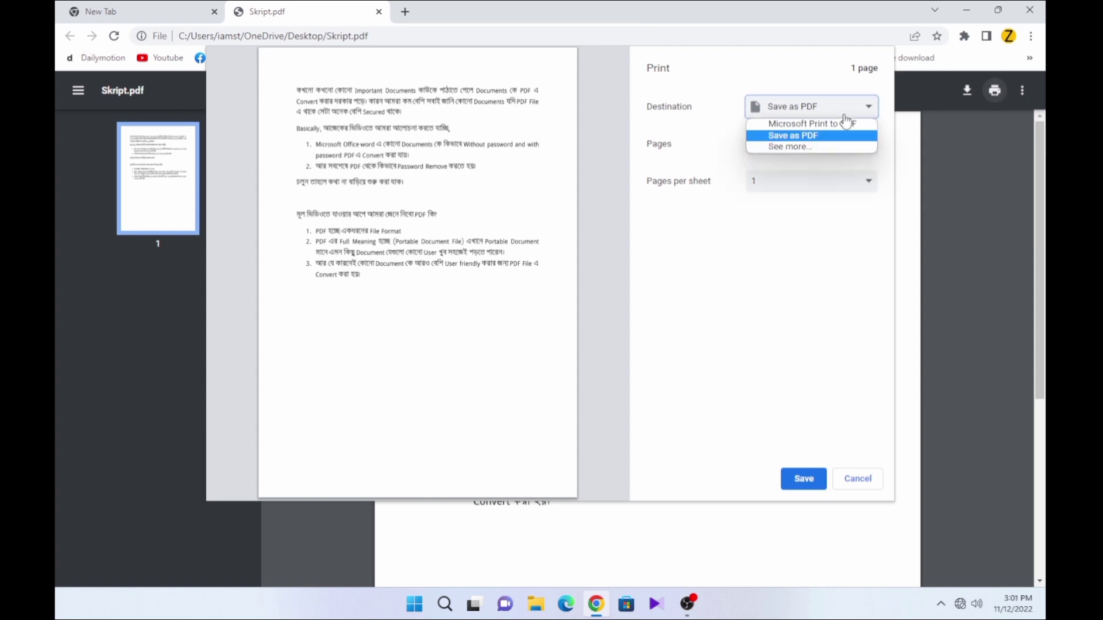
click(791, 136)
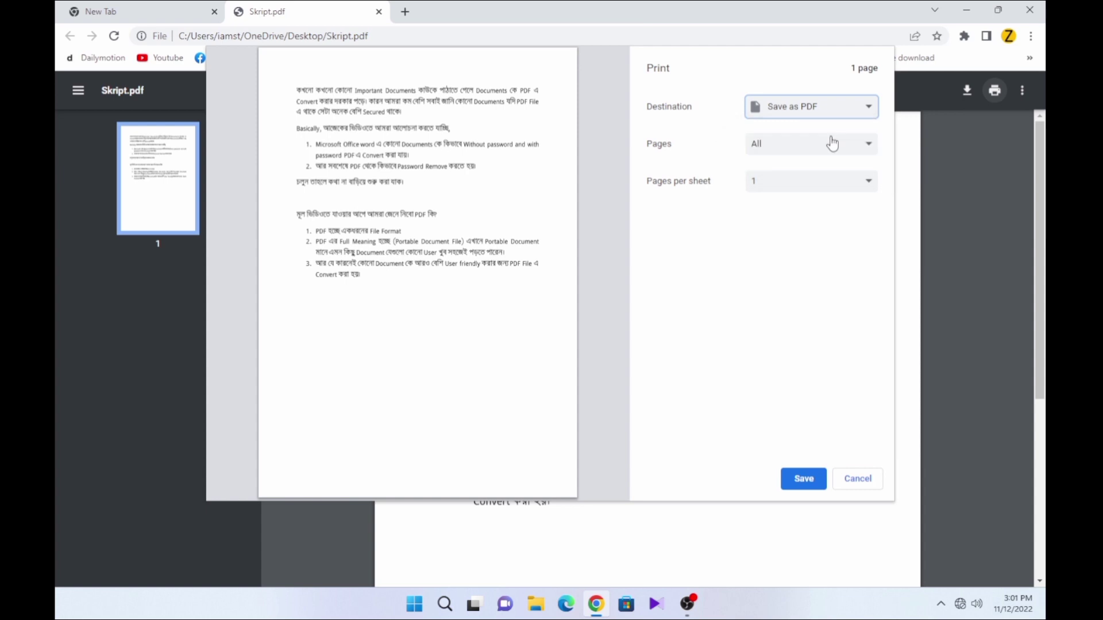
click(804, 486)
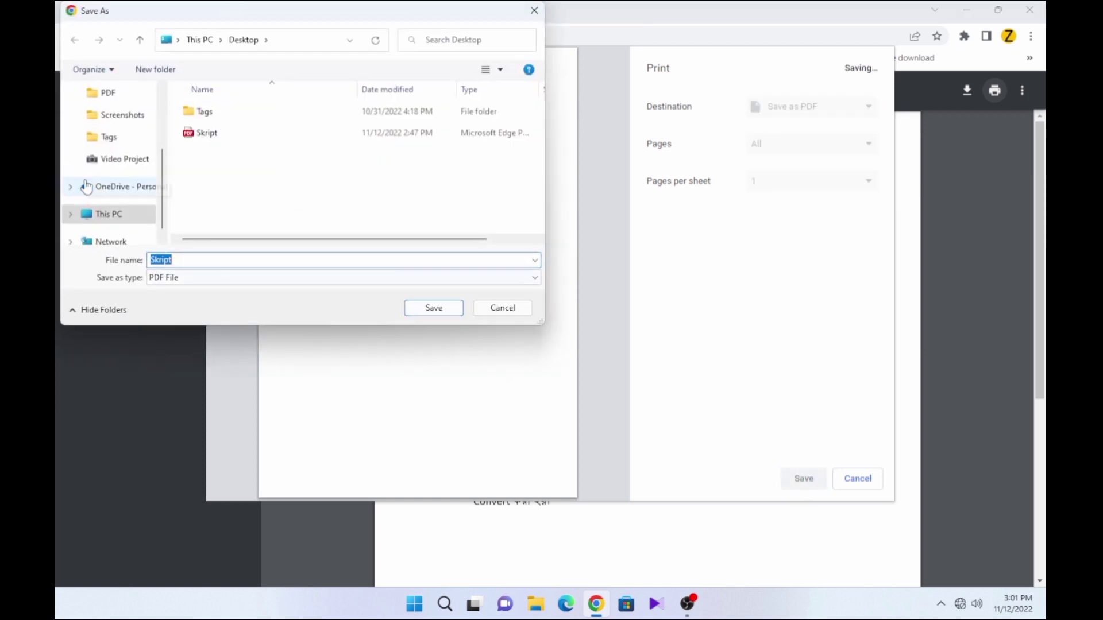
Save the printed copy as Skript on the Desktop, replacing the existing password-protected PDF
scroll(100, 162, up, 3)
scroll(99, 163, up, 1)
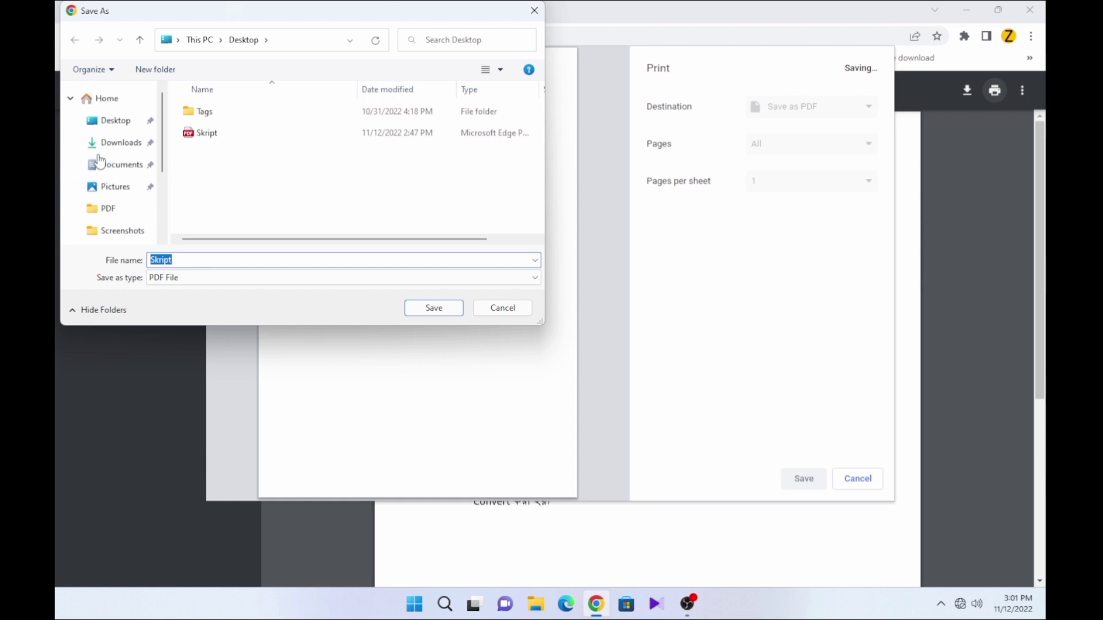
click(120, 124)
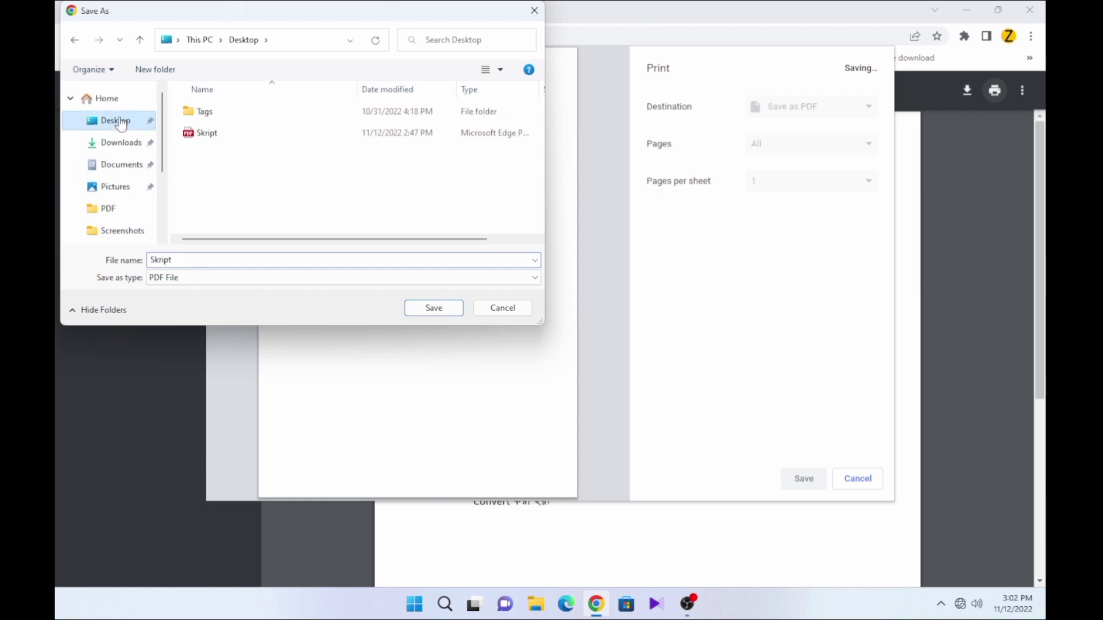
click(434, 308)
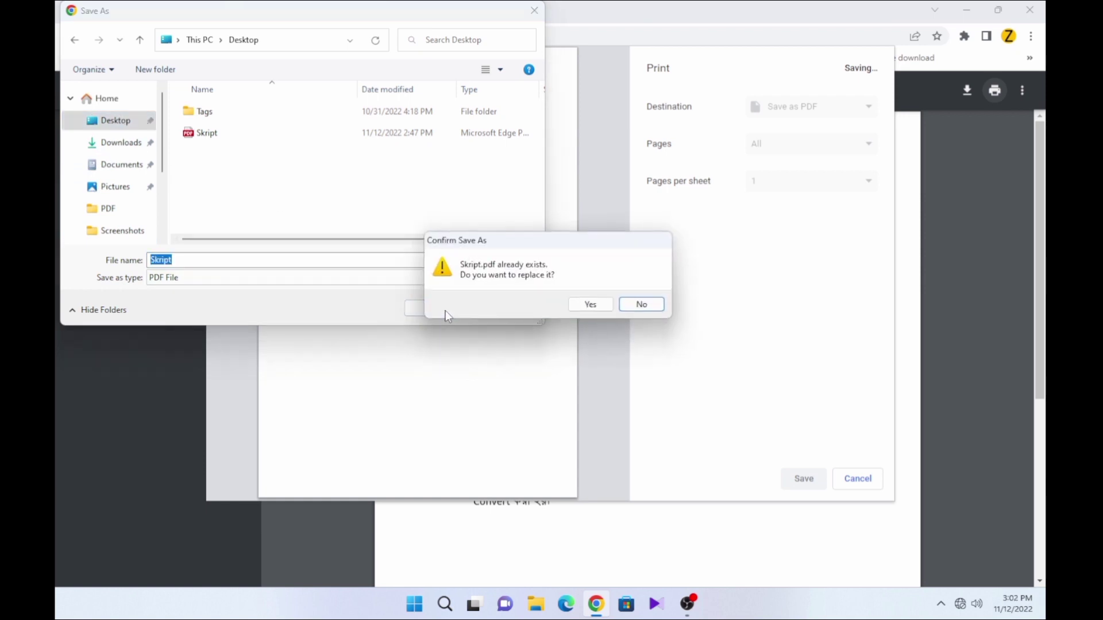
click(590, 304)
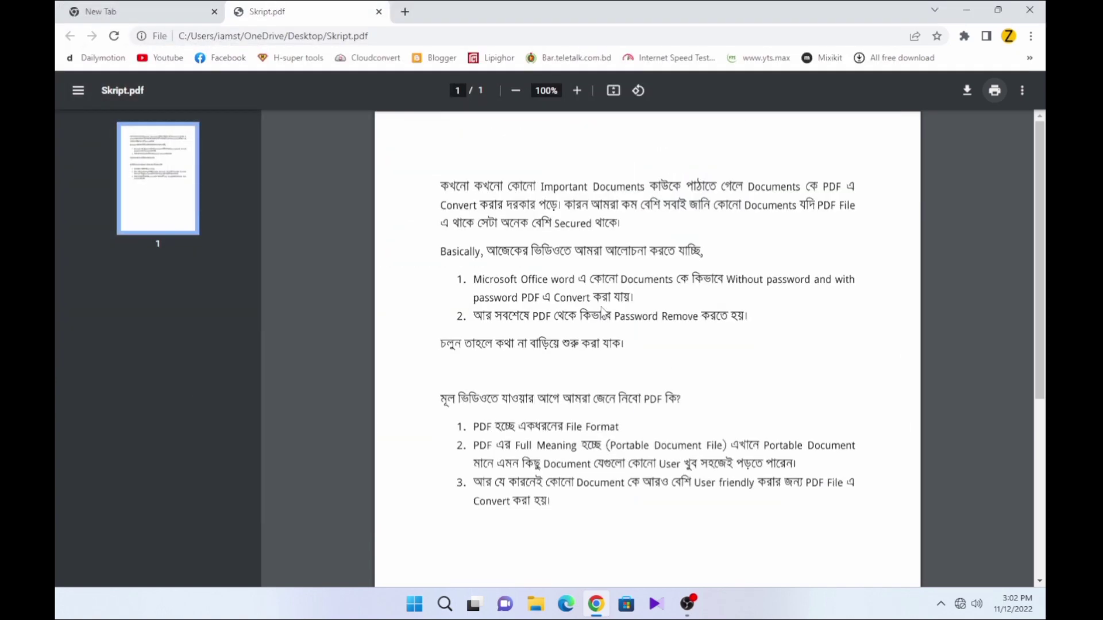
Return to the desktop and open the re-saved Skript PDF to check whether it still requires a password
click(975, 9)
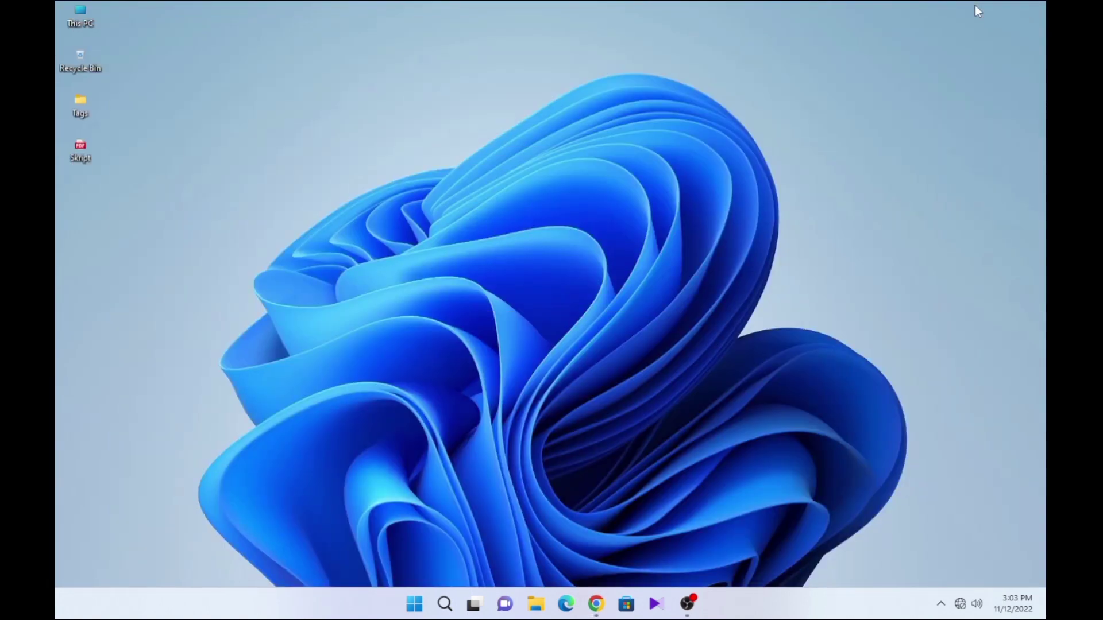
double_click(80, 150)
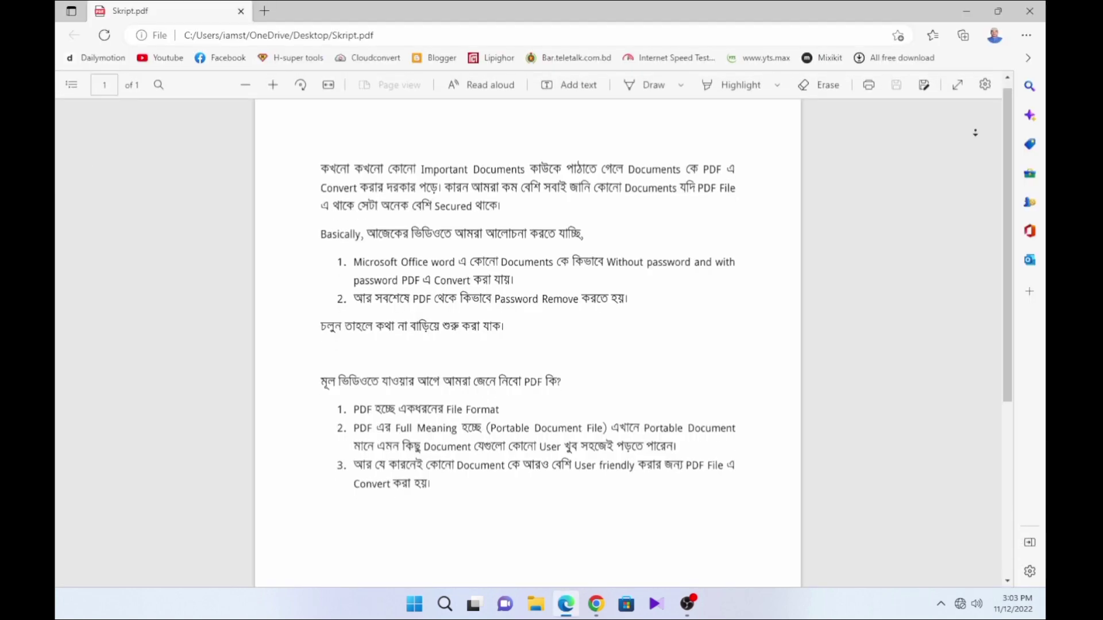
scroll(974, 133, down, 1)
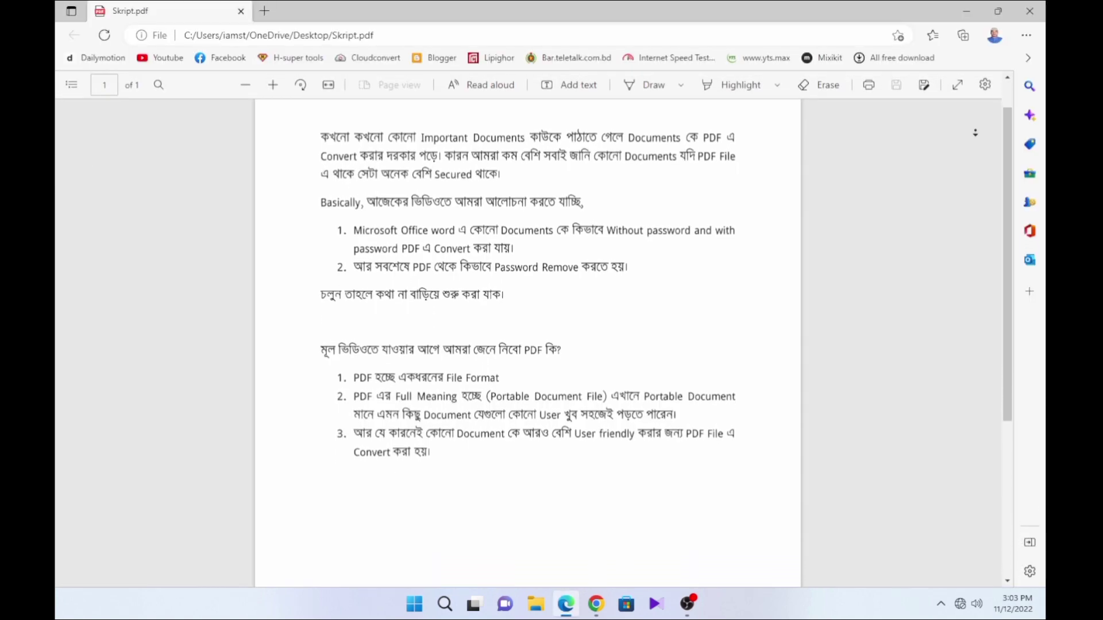